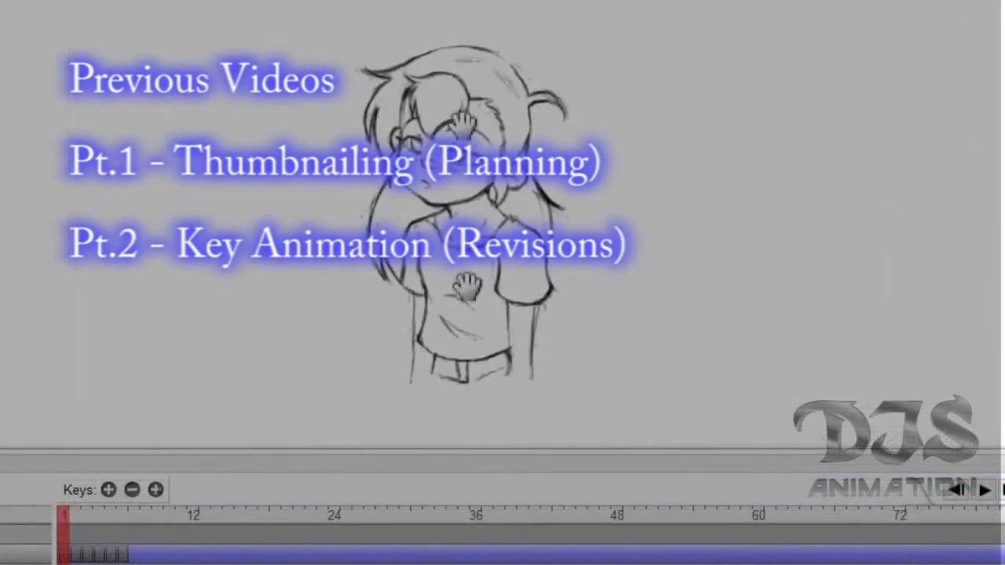
Flip back and forth through the girl's key drawings from frame 1 onward to review the yawning action.
key("period")
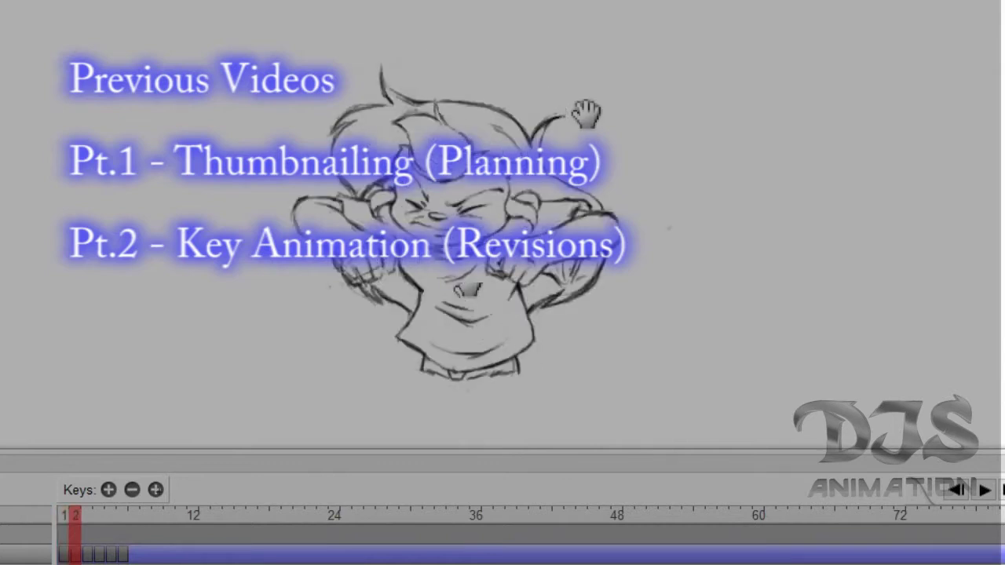
key("period")
key("period")
key("period")
key("comma")
key("comma")
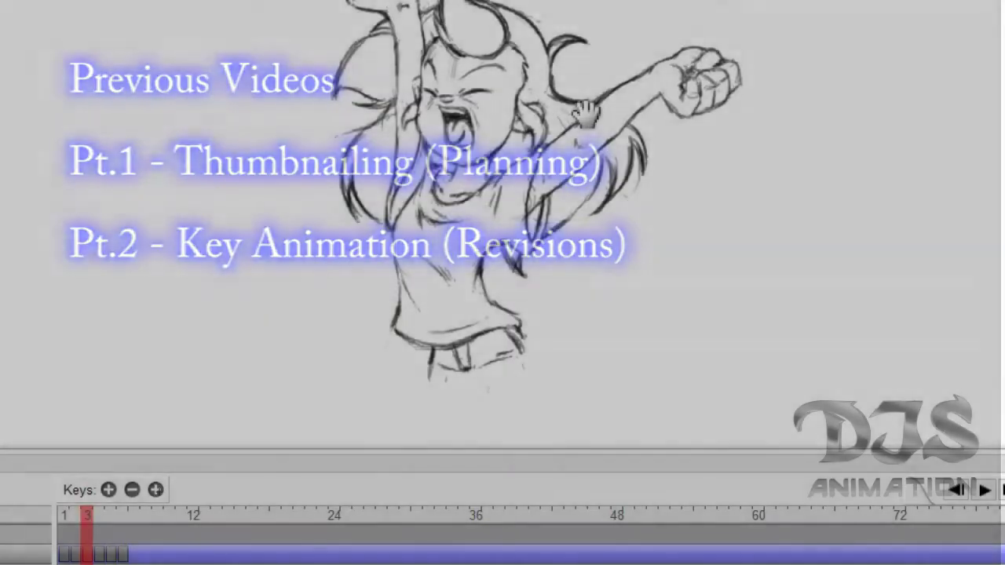
key("comma")
key("period")
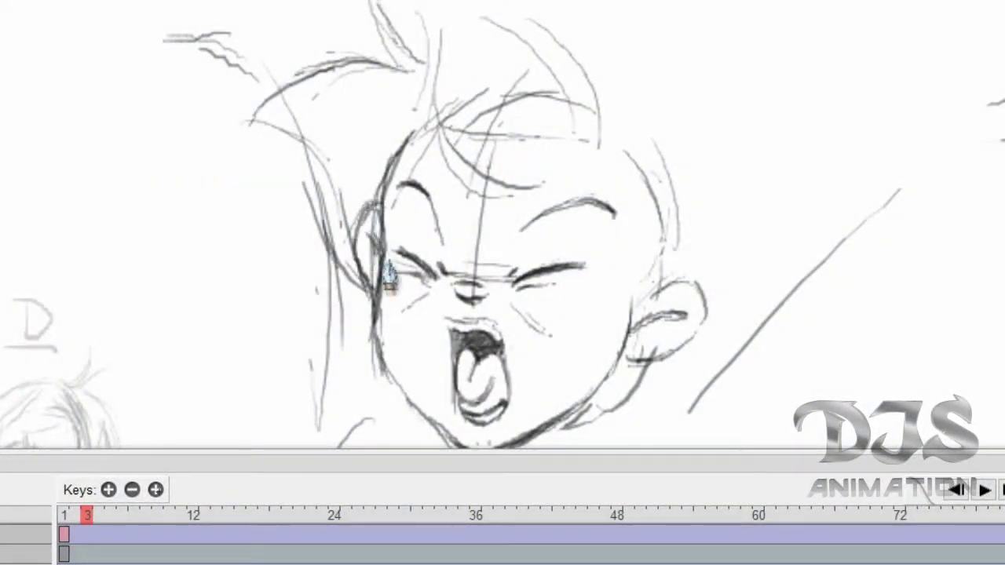
scroll(628, 171, "down", 1)
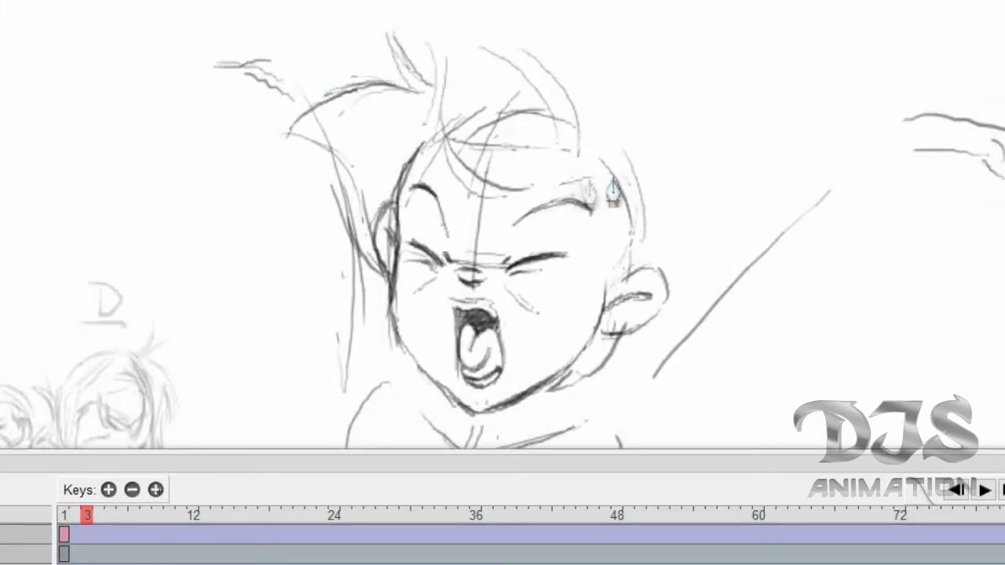
scroll(623, 157, "down", 1)
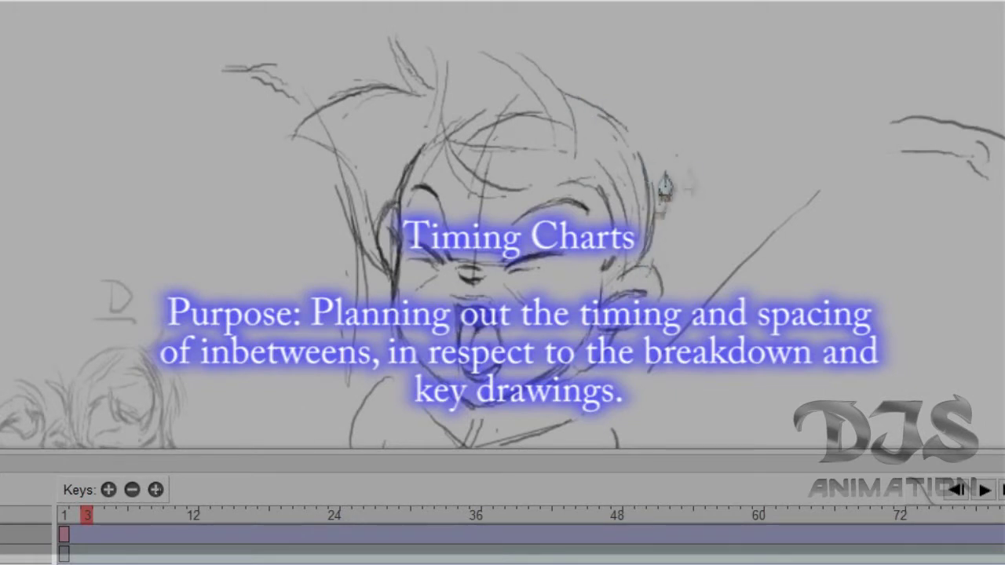
scroll(663, 236, "down", 1)
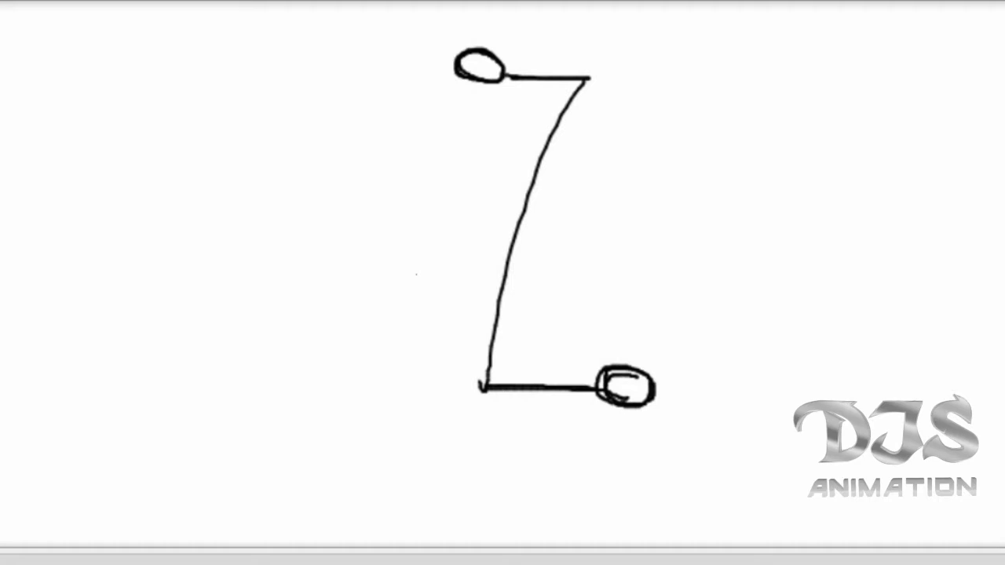
Draw a breakdown line across the middle of the timing chart and in-between ticks above it.
mouse_move(378, 222)
left_mouse_down()
mouse_move(671, 228)
mouse_move(392, 233)
mouse_move(404, 222)
mouse_move(670, 226)
mouse_move(381, 224)
left_mouse_up()
key("ctrl+z")
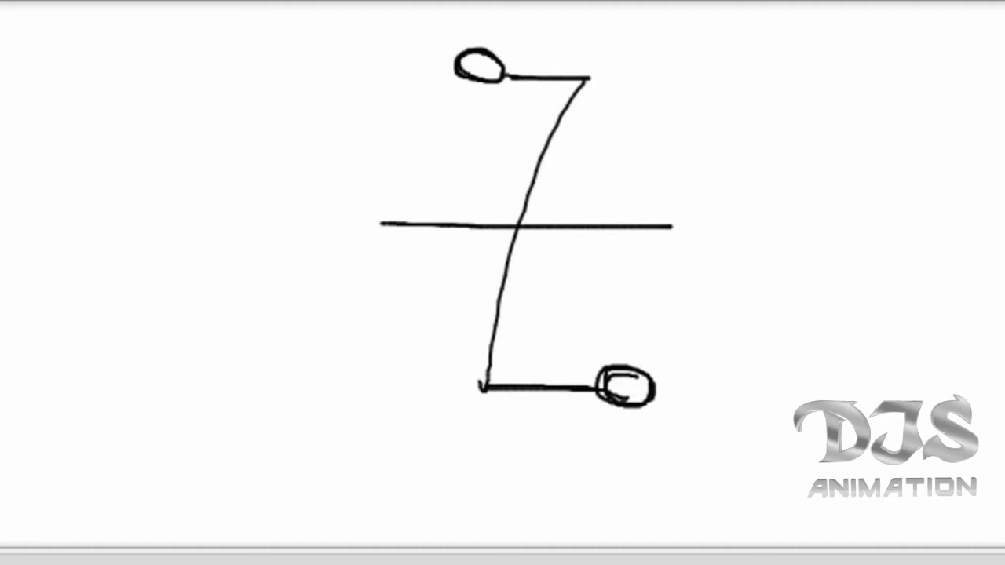
mouse_move(514, 185)
left_mouse_down()
mouse_move(589, 188)
mouse_move(472, 186)
left_mouse_up()
left_click_drag(509, 130, 624, 131)
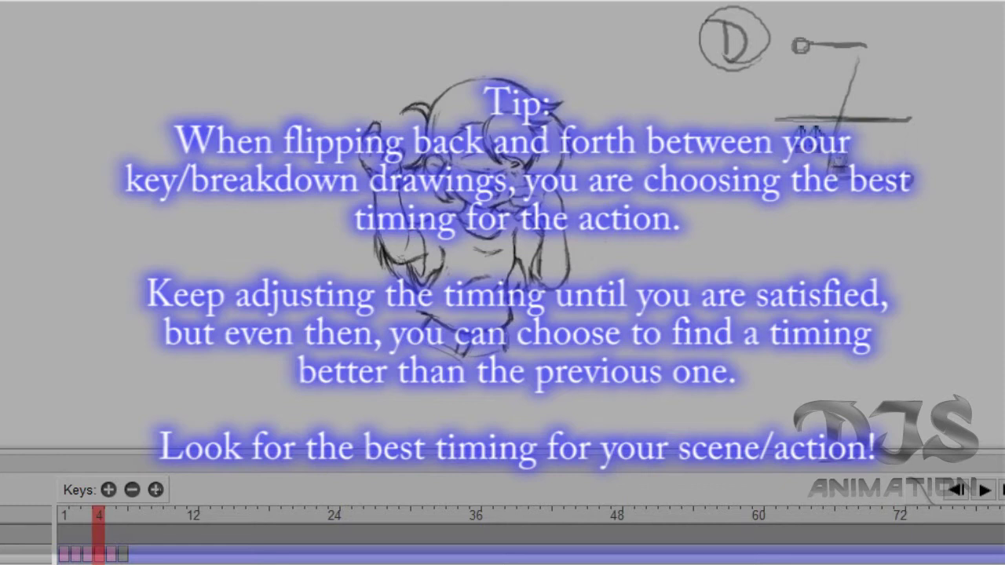
Compare frame 4 with its neighbouring drawings and add in-between ticks below the breakdown line on chart D.
key("Left")
key("Right")
key("Left")
key("Right")
key("Left")
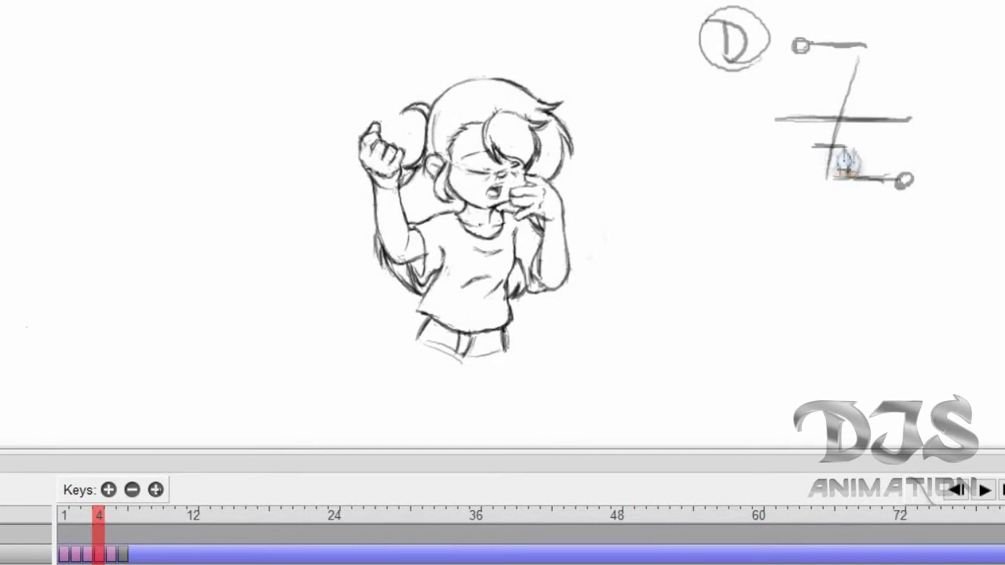
mouse_move(824, 157)
left_mouse_down()
mouse_move(848, 158)
mouse_move(848, 171)
left_mouse_up()
key("Left")
key("Right")
key("Right")
key("Left")
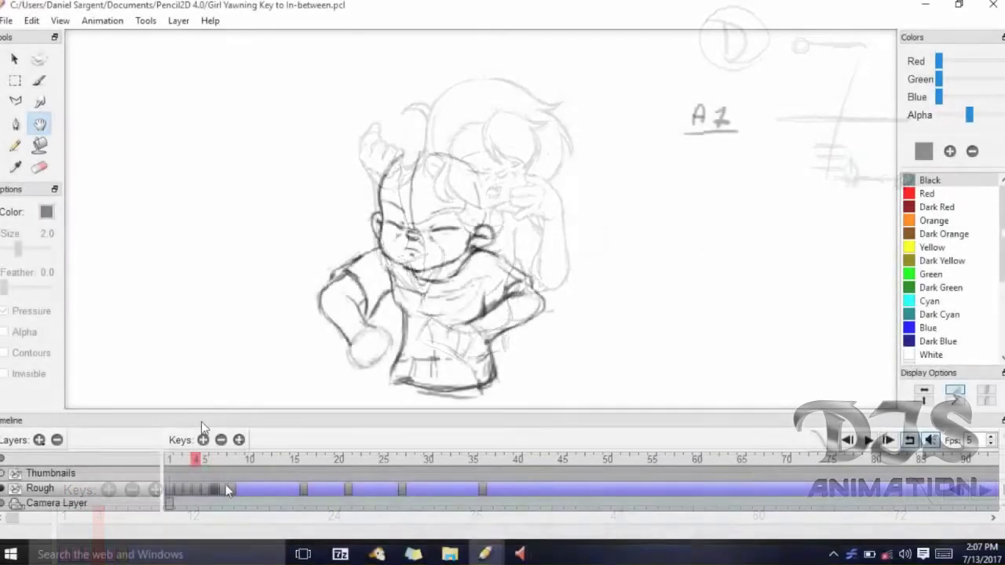
Shift the Rough layer's keys at frames 5 to 8 one frame later and insert a blank key at frame 5.
key("Left")
key("Right")
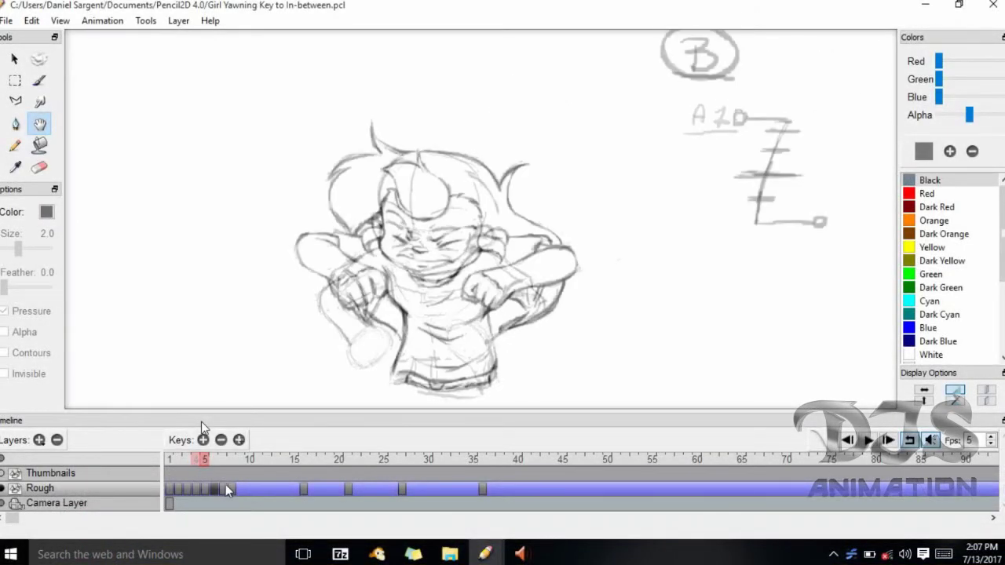
key("Left")
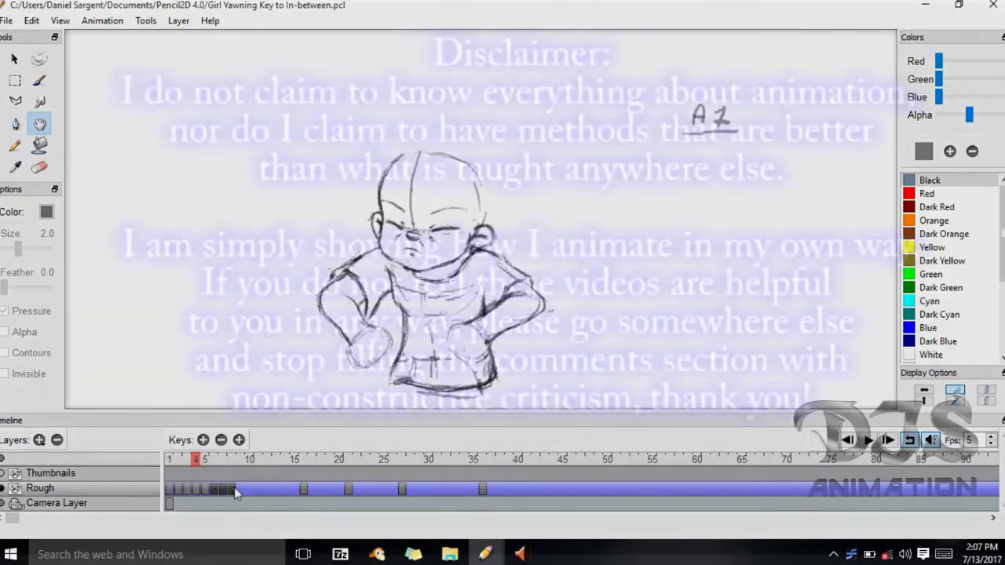
left_click_drag(234, 487, 242, 488)
left_click(212, 460)
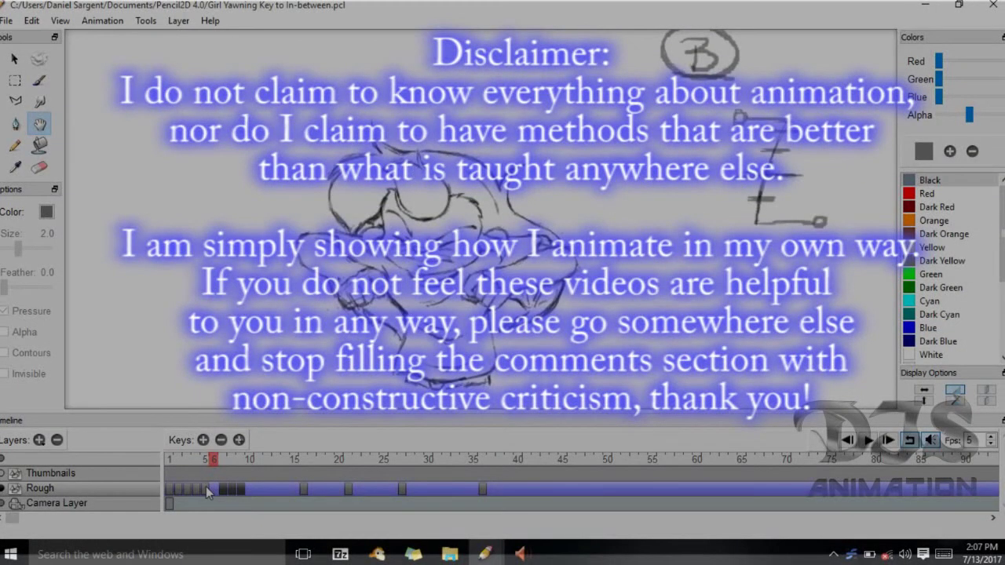
mouse_move(213, 461)
left_mouse_down()
mouse_move(221, 460)
mouse_move(200, 458)
left_mouse_up()
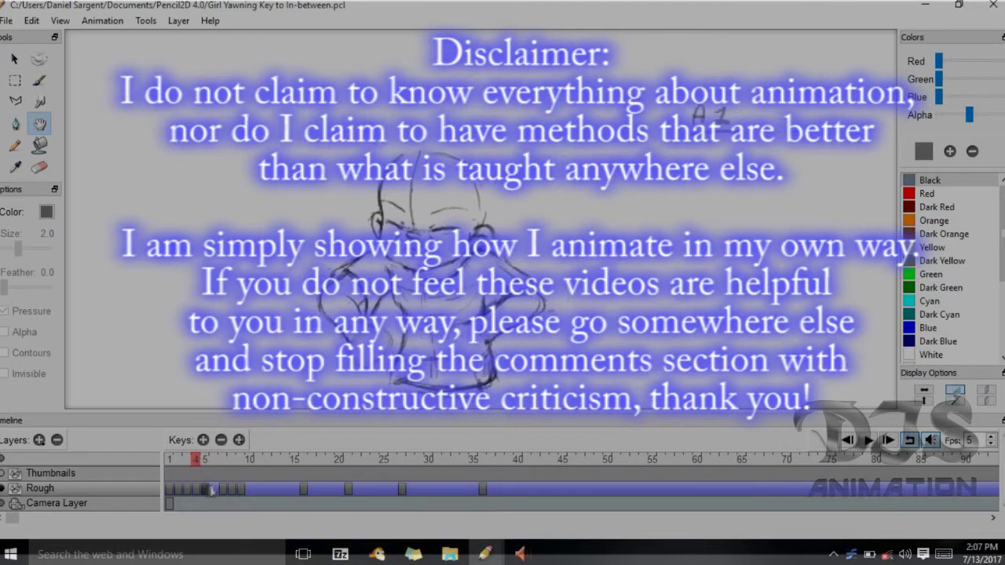
left_click(203, 441)
Flip between frames 4, 5 and 6 to compare the drawings on either side of the blank key.
key("Left")
key("Right")
key("Right")
key("Left")
key("Left")
key("Right")
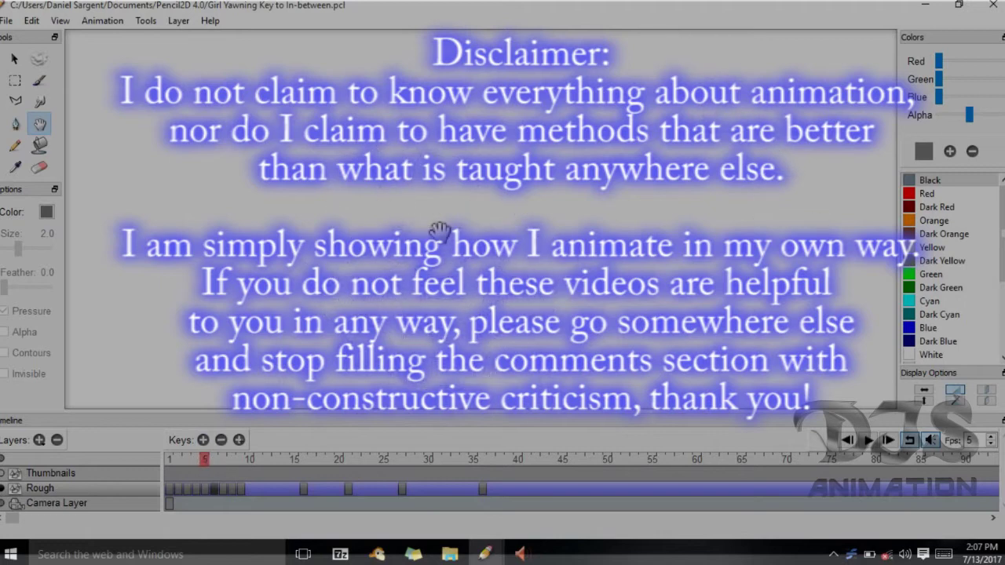
key("Left")
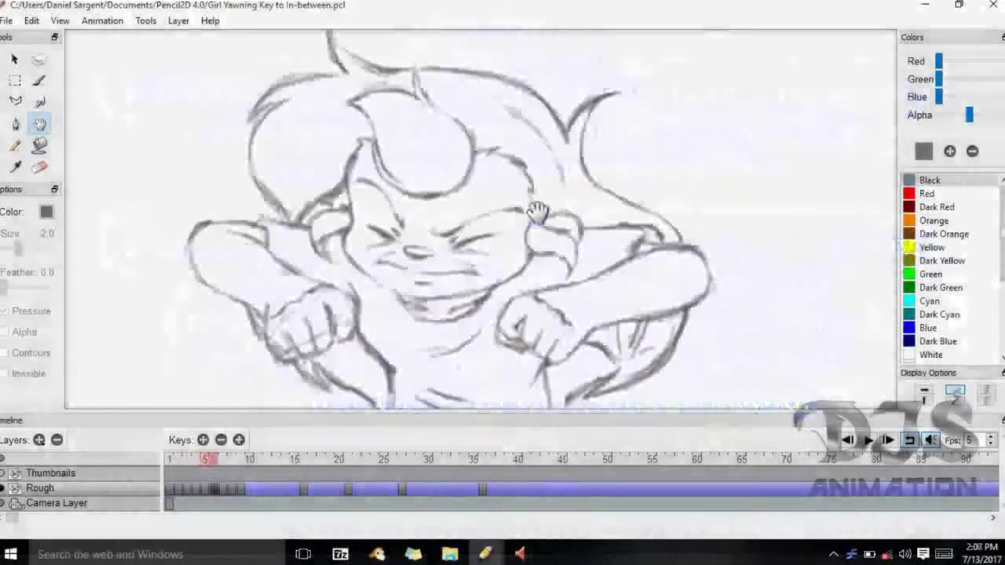
key("period")
key("period")
Turn on onion skin and sketch the in-between's round head shape on frame 5 with the Pen tool.
key("o")
key("period")
key("comma")
key("comma")
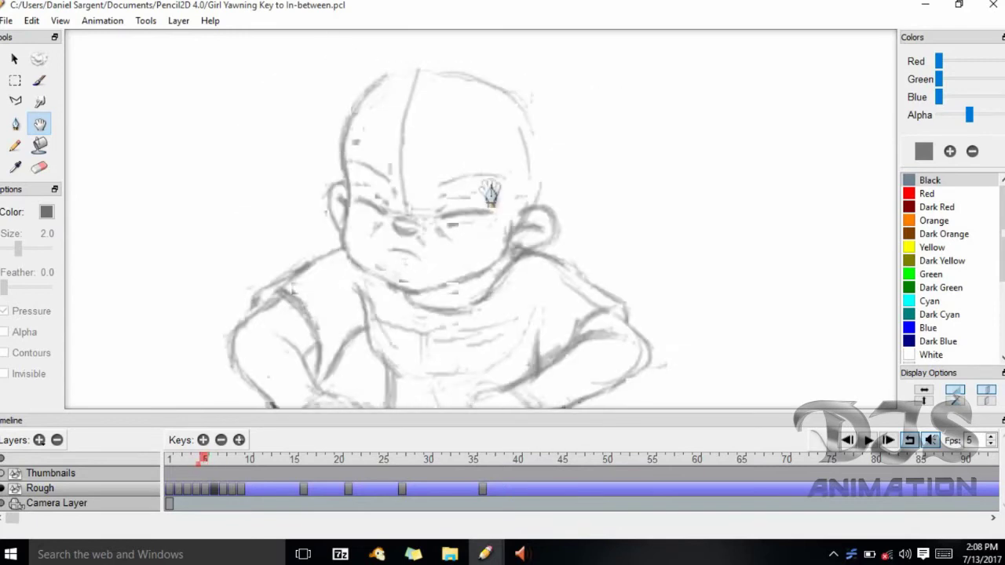
key("p")
mouse_move(424, 84)
left_mouse_down()
mouse_move(350, 120)
mouse_move(484, 102)
left_mouse_up()
left_click_drag(487, 93, 540, 167)
left_click_drag(515, 124, 530, 208)
mouse_move(358, 125)
left_mouse_down()
mouse_move(343, 188)
mouse_move(410, 279)
mouse_move(516, 257)
mouse_move(536, 185)
left_mouse_up()
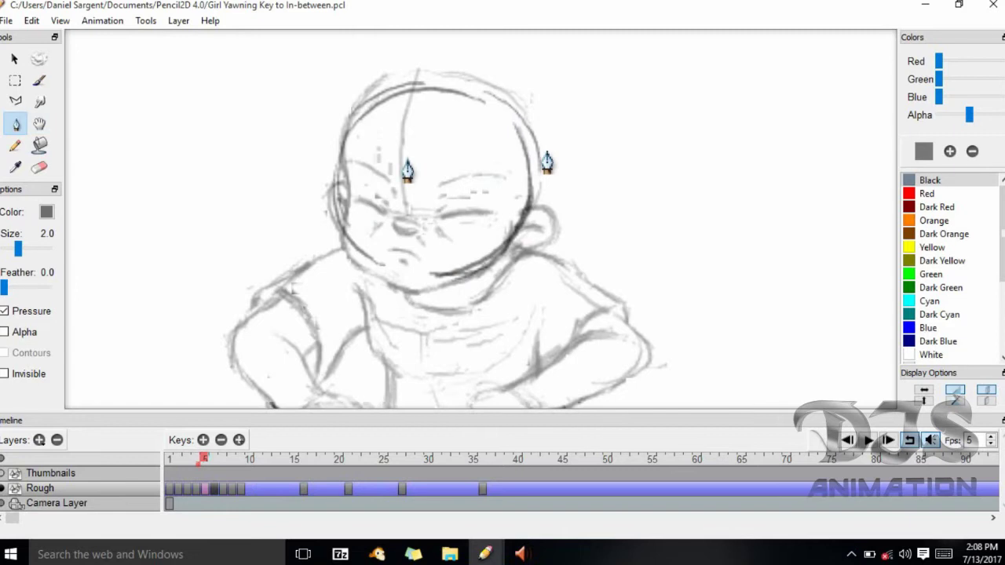
Turn off onion skin, check the neighbouring frames and sketch a curved vertical centre line on the frame 5 head.
key("o")
key("comma")
key("period")
key("period")
key("comma")
key("comma")
key("period")
mouse_move(432, 101)
left_mouse_down()
mouse_move(416, 271)
mouse_move(424, 227)
left_mouse_up()
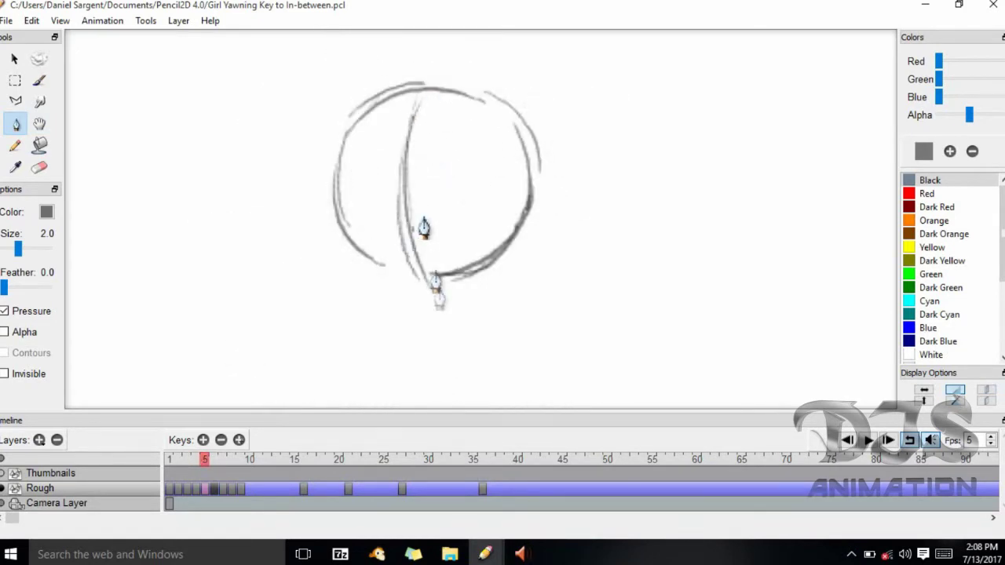
Erase the lower part of the head's centre line and redraw it as one curve extending below the circle.
key("comma")
key("period")
key("e")
mouse_move(426, 196)
left_mouse_down()
mouse_move(417, 218)
mouse_move(429, 275)
left_mouse_up()
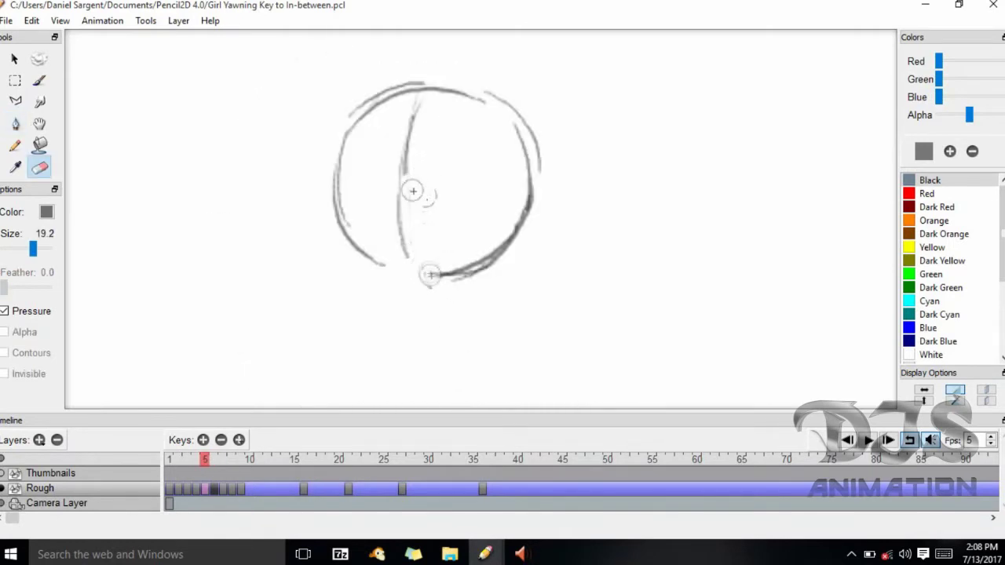
key("p")
mouse_move(430, 94)
left_mouse_down()
mouse_move(407, 225)
mouse_move(409, 300)
mouse_move(422, 319)
left_mouse_up()
Sketch a curved horizontal eye line across the lower part of the frame 5 head, comparing it with adjacent frames.
key("comma")
key("period")
key("period")
key("comma")
key("comma")
key("period")
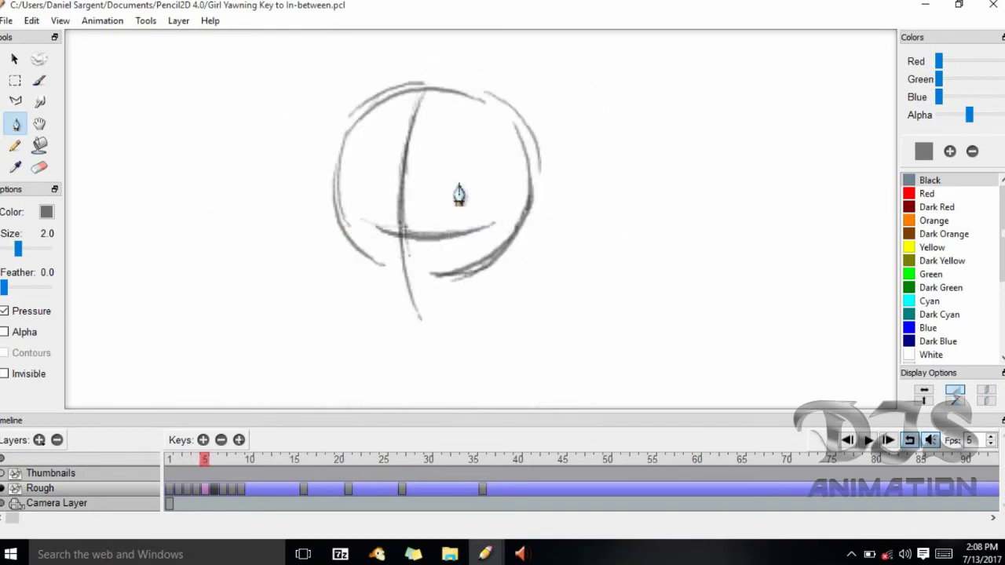
Draw the two closed eyes as dark slanted strokes along the eye line on frame 5.
key("comma")
key("comma")
key("period")
key("period")
scroll(461, 243, "up", 5)
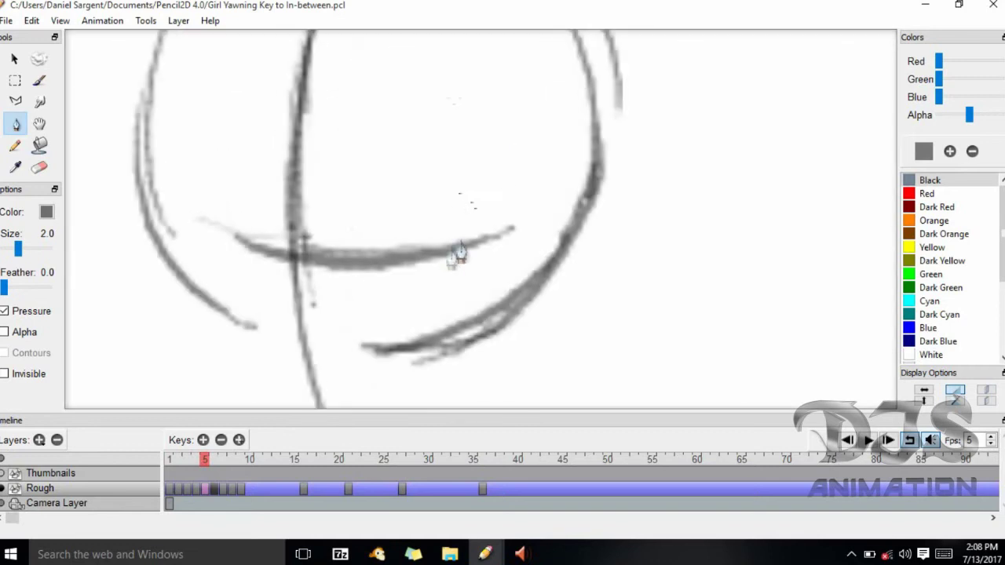
mouse_move(384, 267)
left_mouse_down()
mouse_move(439, 263)
mouse_move(494, 234)
left_mouse_up()
mouse_move(183, 233)
left_mouse_down()
mouse_move(233, 226)
mouse_move(242, 247)
left_mouse_up()
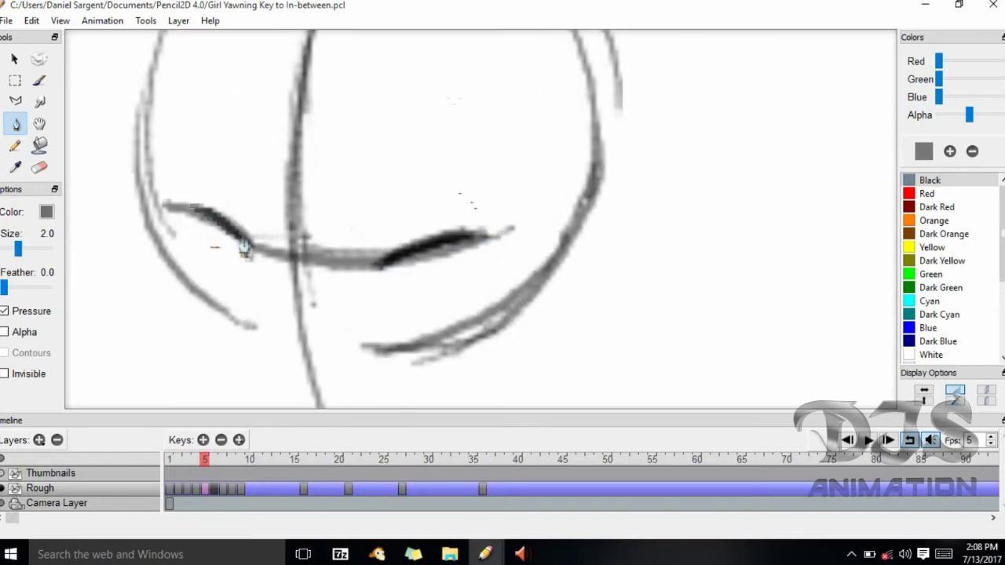
Check the closed eyes against frames 4 and 6 and erase the outer tip of the left eye stroke.
key("period")
key("comma")
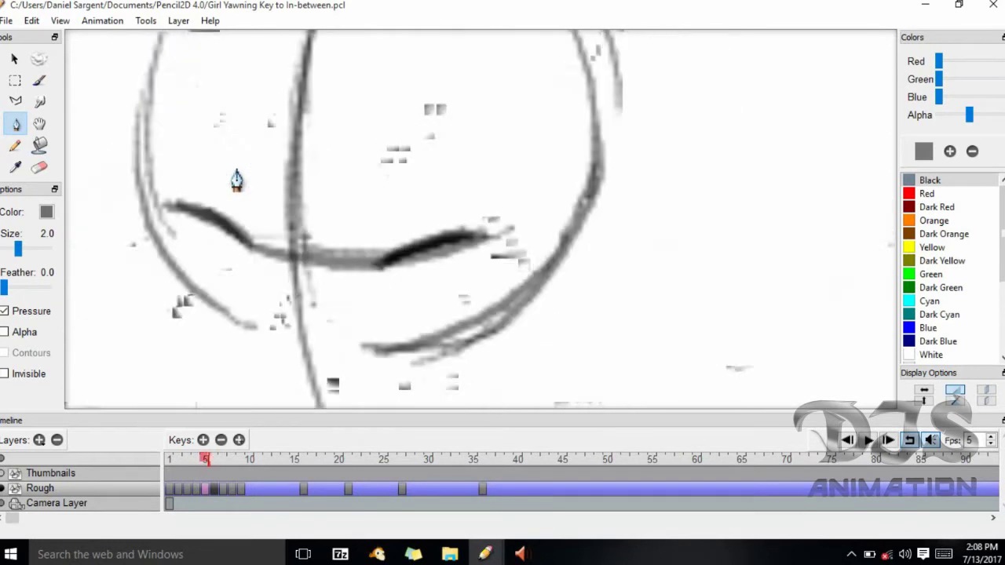
key("comma")
key("period")
key("period")
key("comma")
key("comma")
key("period")
key("comma")
key("period")
key("period")
key("comma")
key("period")
key("comma")
key("period")
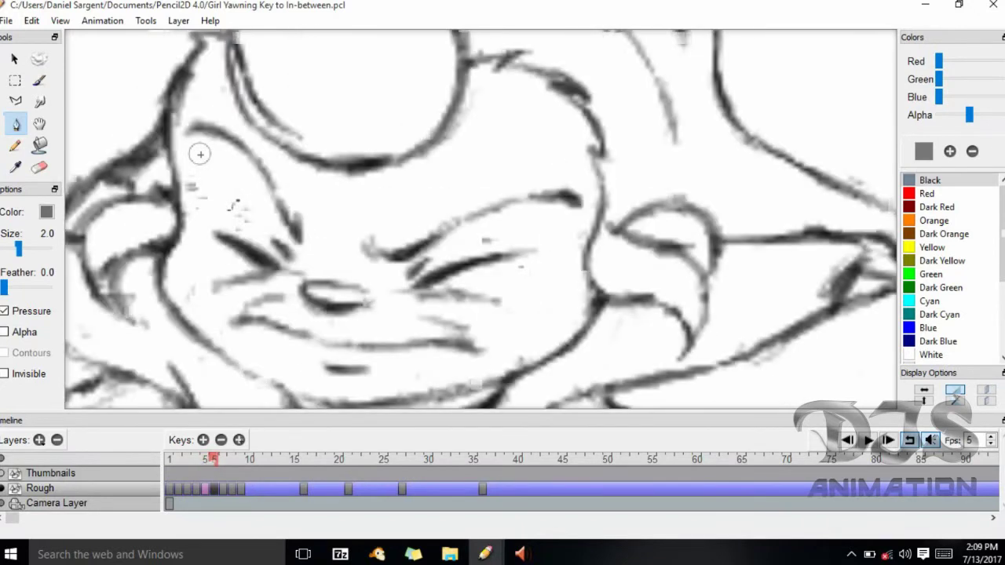
key("comma")
key("period")
key("comma")
key("comma")
key("period")
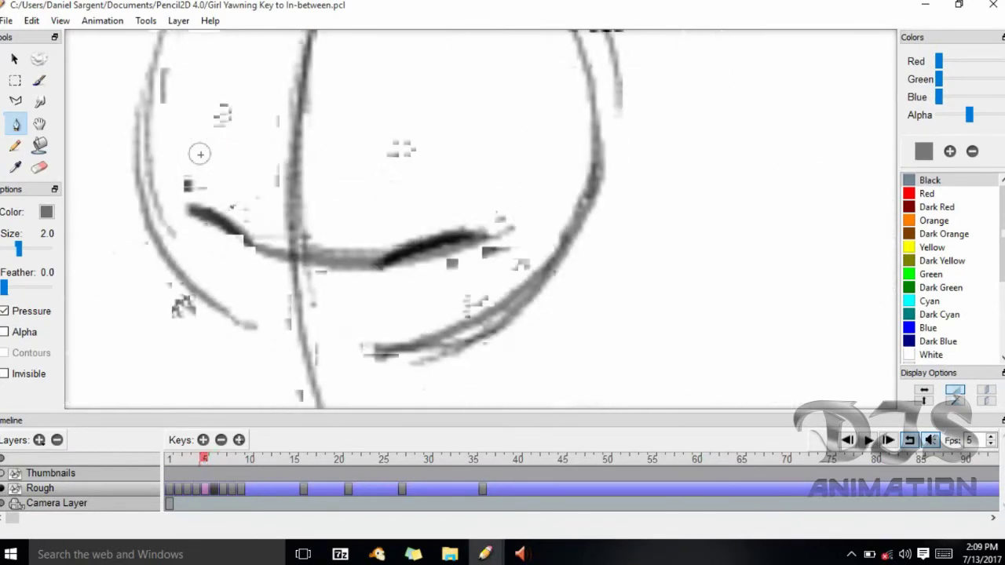
Erase the heavy centre line and the eye line between the eyes, and redraw them lighter while comparing adjacent frames.
key("e")
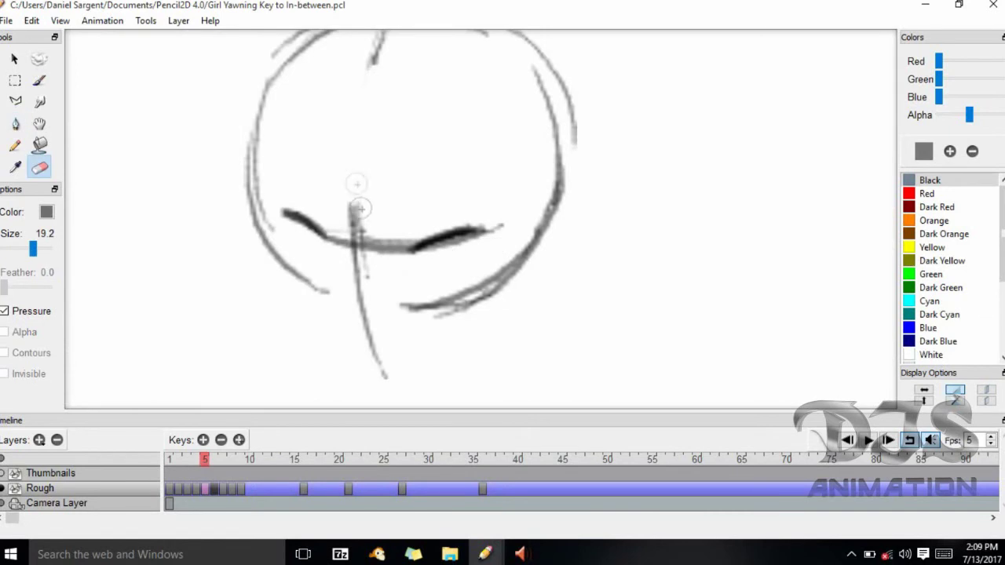
key("p")
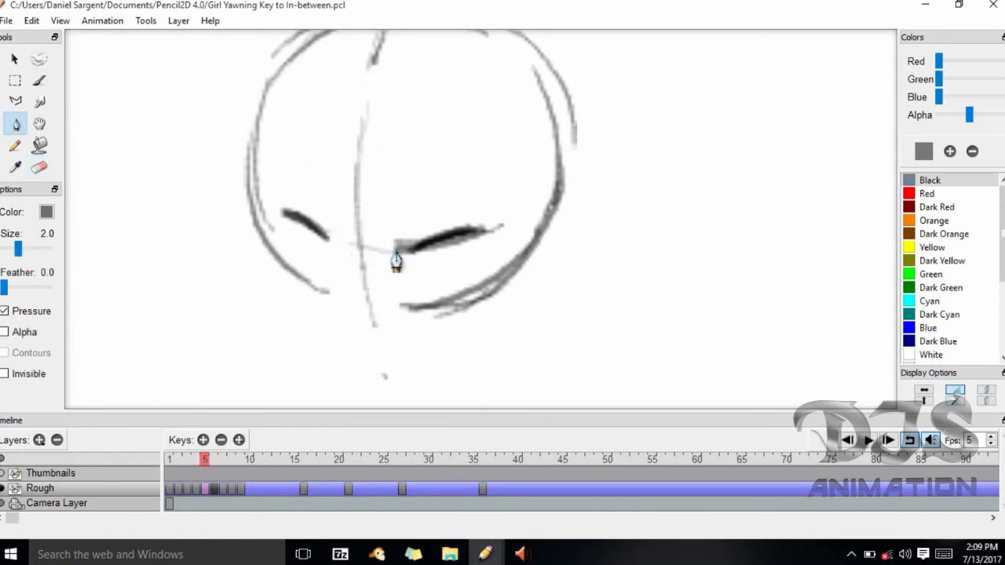
key("Left")
key("Right")
key("Right")
key("Left")
key("Left")
key("Left")
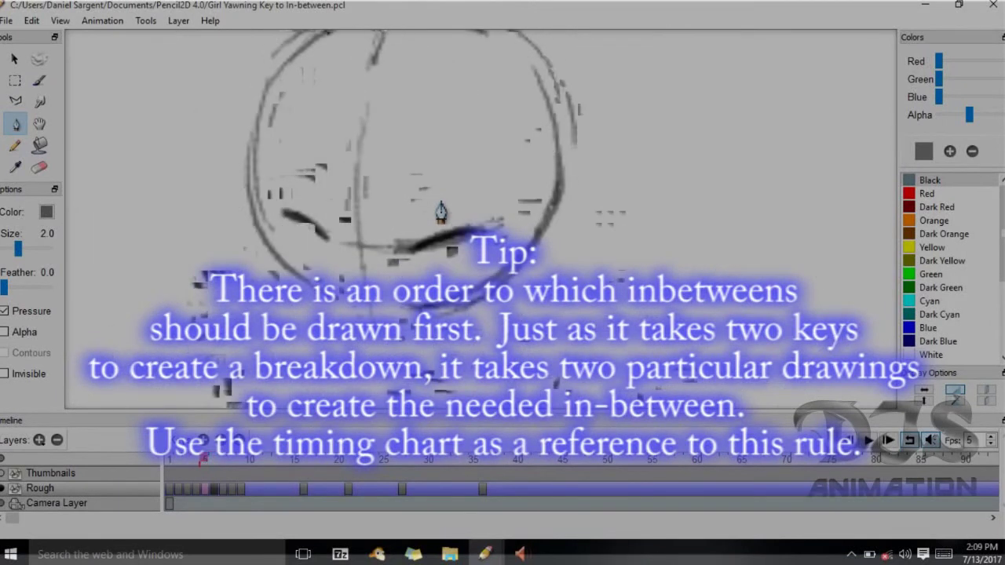
key("e")
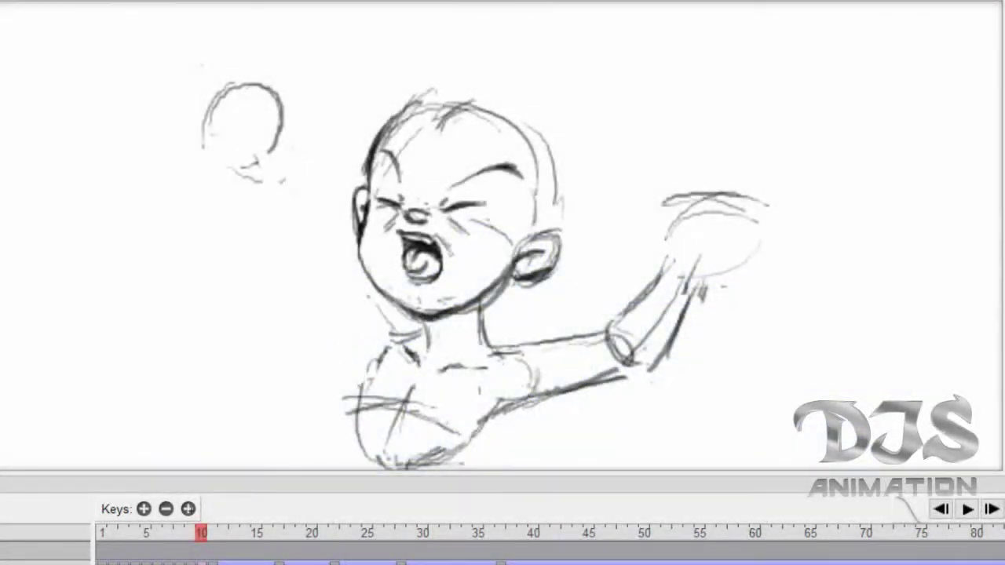
Sketch the shoulder contour on the left side of the torso on frame 10 and compare it with frame 9.
left_click_drag(346, 351, 357, 416)
key("Left")
key("Right")
key("Left")
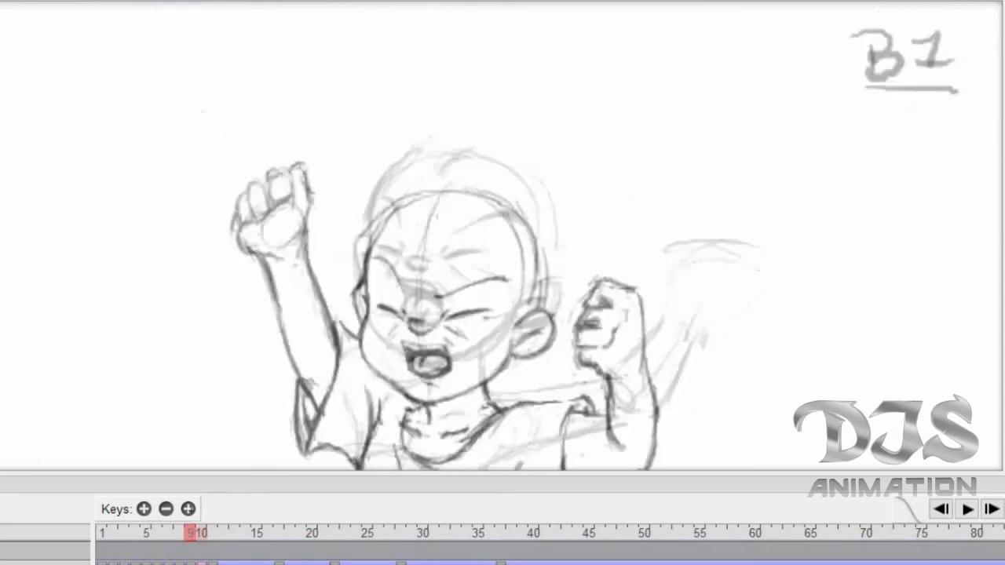
Sketch an oval for the raised fist to the left of the head on frame 10, checking it against frame 9.
left_click_drag(239, 119, 292, 103)
mouse_move(235, 140)
left_mouse_down()
mouse_move(296, 103)
mouse_move(255, 182)
left_mouse_up()
left_click_drag(240, 119, 287, 174)
left_click_drag(259, 104, 243, 180)
key("Right")
key("Left")
key("Right")
key("Left")
key("Left")
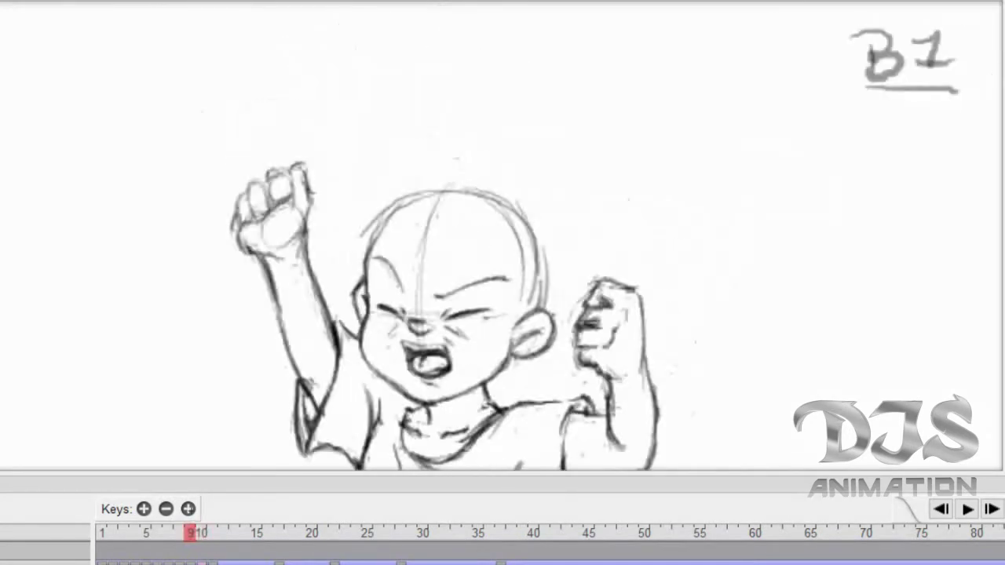
key("Right")
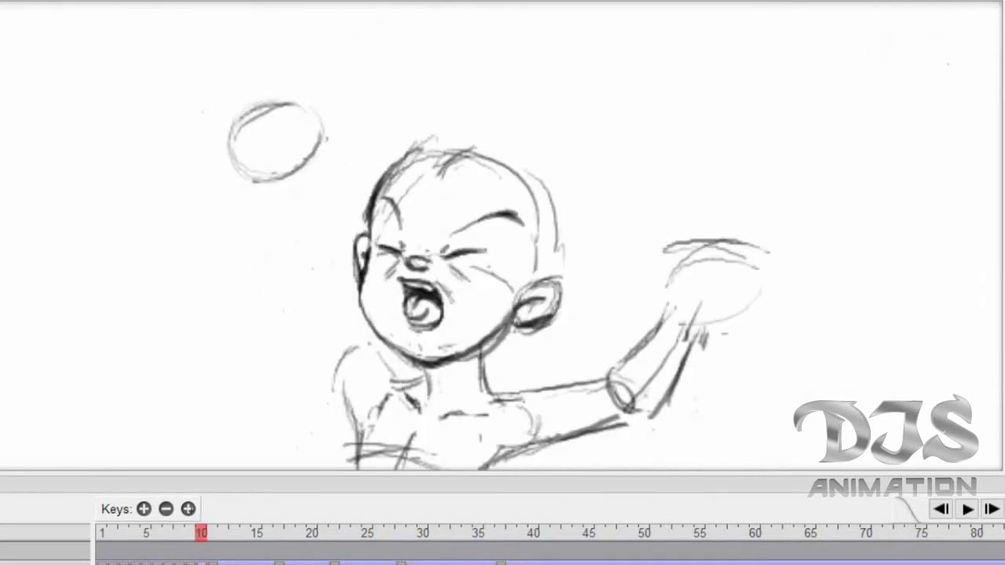
Sketch the raised arm between the fist oval and the left shoulder on frame 10.
mouse_move(294, 204)
left_mouse_down()
mouse_move(308, 340)
mouse_move(334, 301)
left_mouse_up()
left_click_drag(317, 306, 381, 365)
left_click_drag(338, 333, 388, 402)
Flip repeatedly between frame 10 and its neighbouring drawings to check the raised arm's placement.
key("Left")
key("Right")
key("Right")
key("Left")
key("Right")
key("Left")
key("Left")
key("Right")
key("Left")
key("Right")
key("Right")
key("Left")
key("Left")
key("Right")
key("Left")
key("Right")
key("Left")
Sketch the palm shapes inside the raised fist oval on frame 10, checking them against the neighbouring drawings.
mouse_move(177, 272)
left_mouse_down()
mouse_move(267, 250)
mouse_move(289, 228)
left_mouse_up()
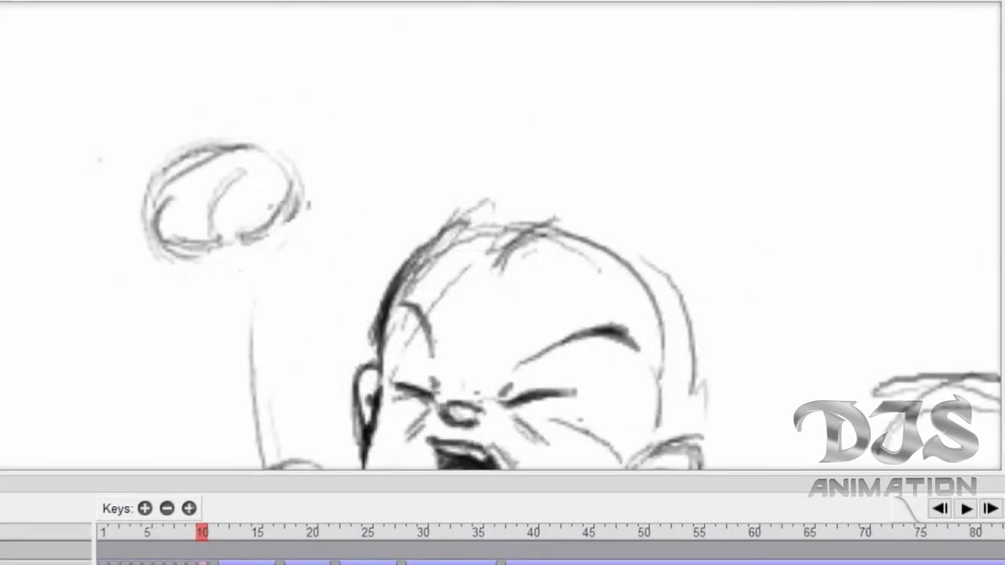
key("Left")
key("Right")
key("Left")
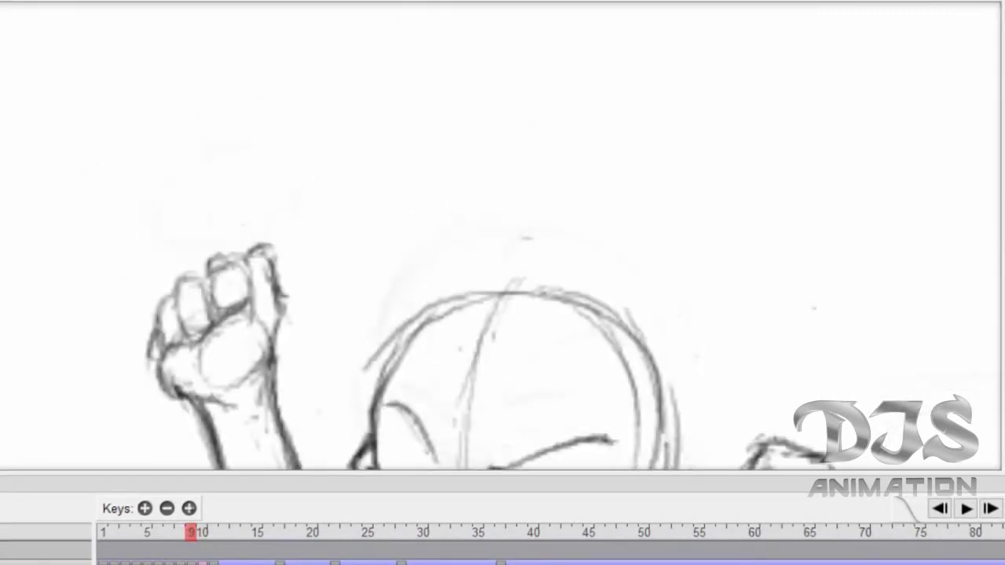
key("Right")
key("Right")
key("Left")
Draw the four curled fingers along the top of the raised fist on frame 10 and compare them with the neighbouring drawings.
mouse_move(238, 126)
left_mouse_down()
mouse_move(266, 153)
mouse_move(249, 169)
mouse_move(229, 124)
mouse_move(232, 161)
mouse_move(250, 117)
left_mouse_up()
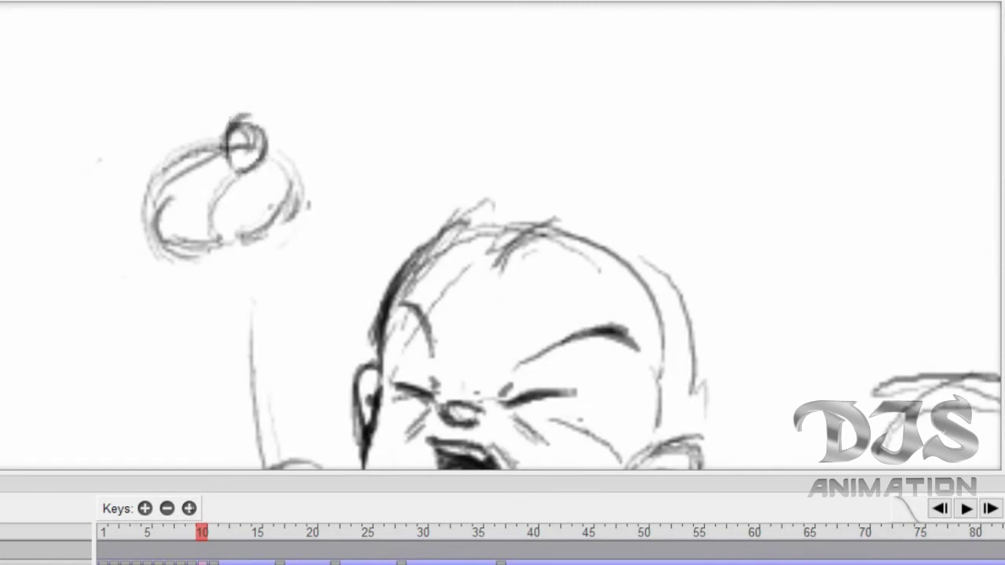
left_click_drag(162, 150, 218, 127)
mouse_move(166, 149)
left_mouse_down()
mouse_move(196, 189)
mouse_move(232, 167)
mouse_move(187, 170)
mouse_move(218, 149)
left_mouse_up()
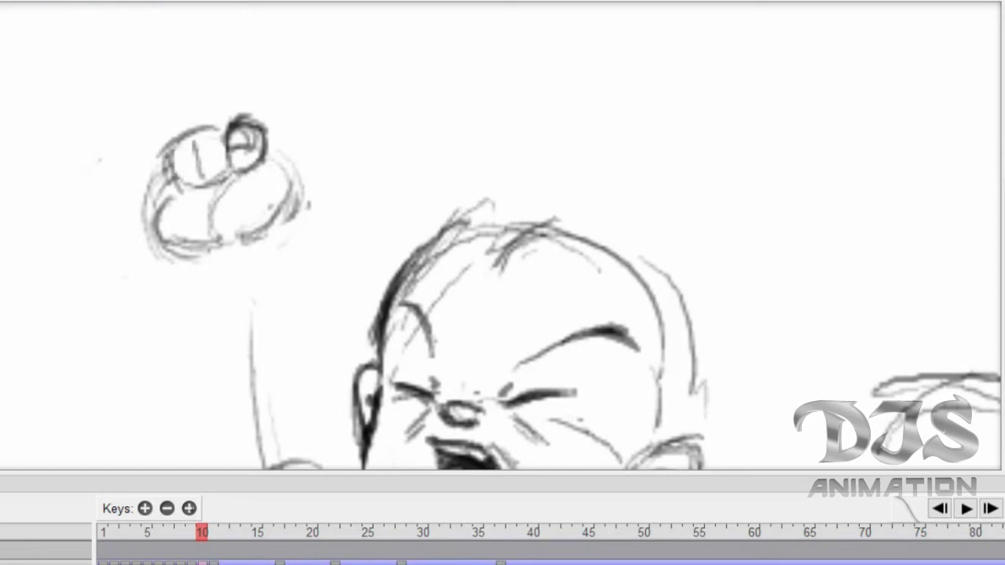
left_click_drag(167, 172, 147, 209)
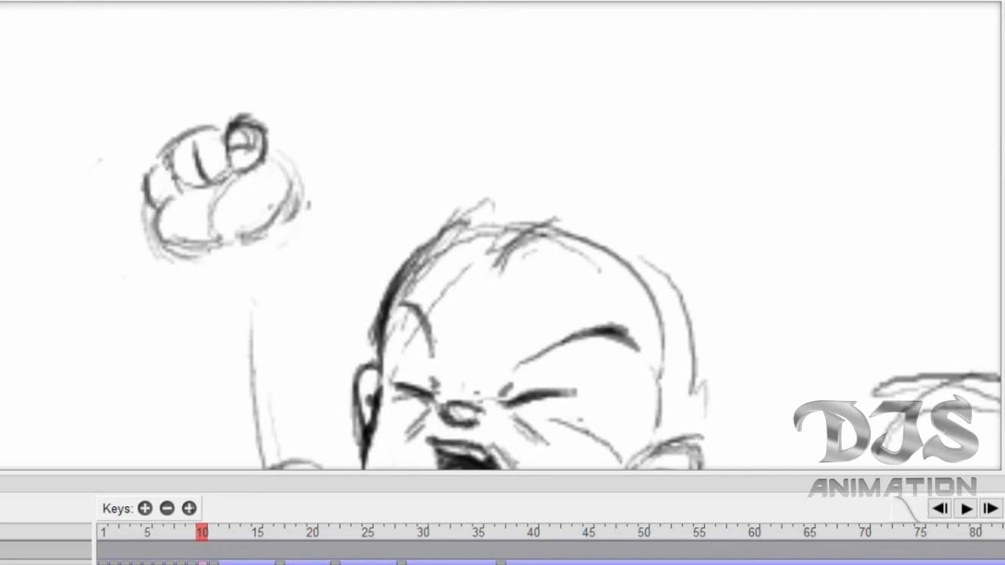
mouse_move(178, 154)
left_mouse_down()
mouse_move(166, 194)
mouse_move(239, 166)
left_mouse_up()
key("Left")
key("Right")
key("Right")
key("Left")
key("Right")
key("Left")
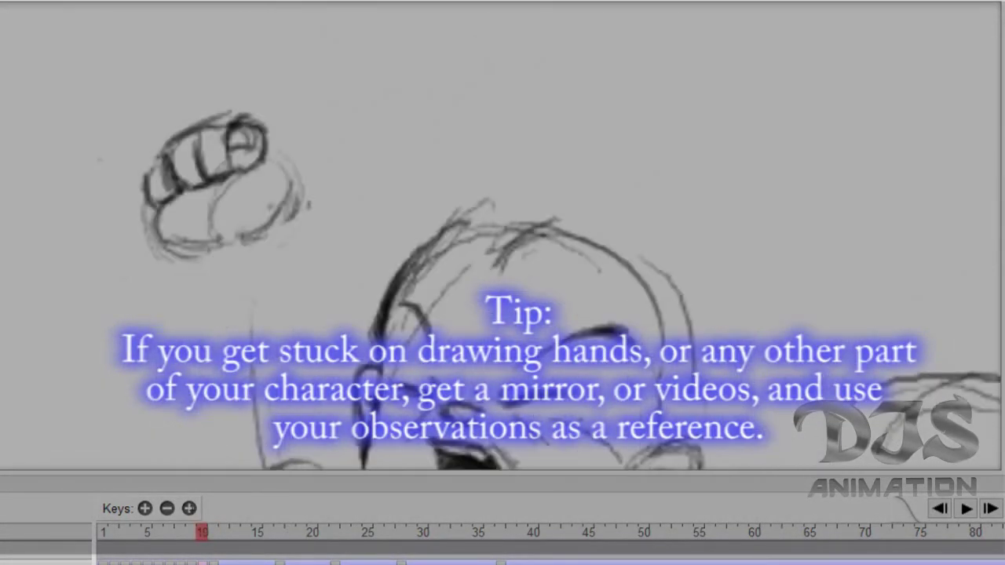
Sketch the thumb-side edge of the raised fist on frame 10 and darken the base of its palm.
mouse_move(289, 129)
left_mouse_down()
mouse_move(297, 205)
mouse_move(266, 240)
left_mouse_up()
left_click_drag(296, 190, 260, 242)
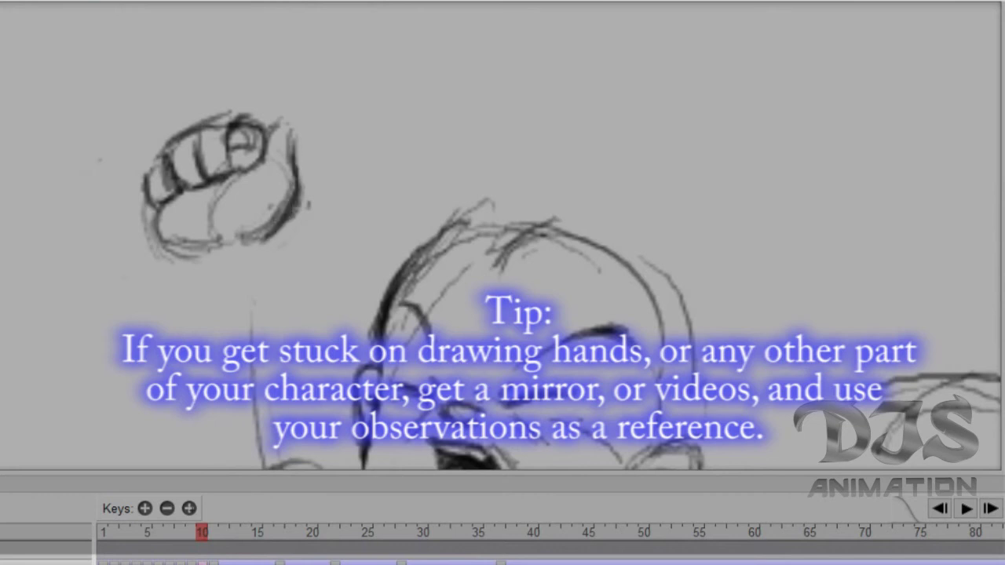
left_click_drag(157, 215, 196, 254)
scroll(494, 237, "down", 4)
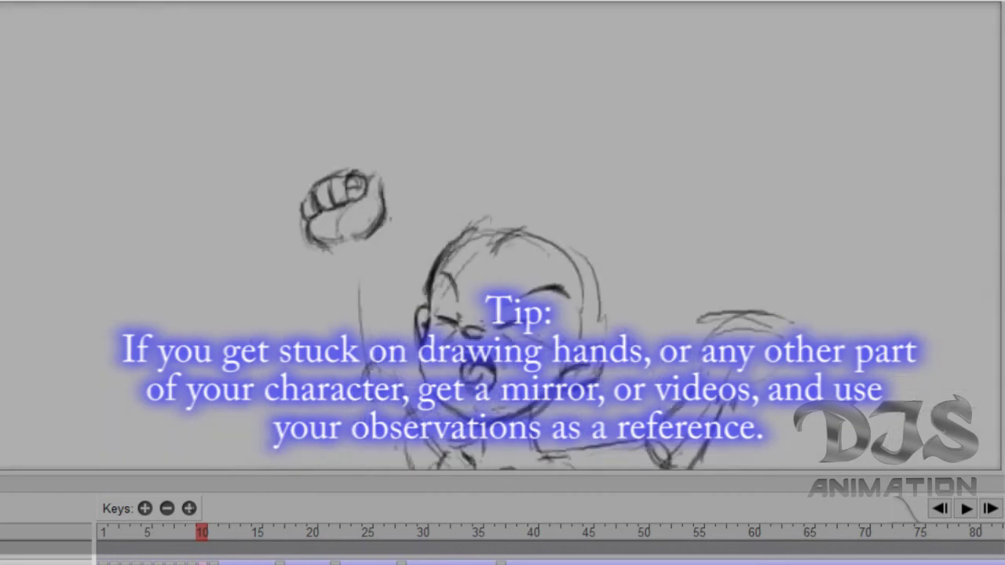
left_click_drag(495, 235, 459, 199)
Flip between frame 10 and its neighbouring drawings to check the raised fist's shape and placement.
key("Left")
key("Right")
key("Left")
key("Right")
key("Right")
key("Left")
key("Right")
key("Left")
key("Right")
key("Left")
key("Left")
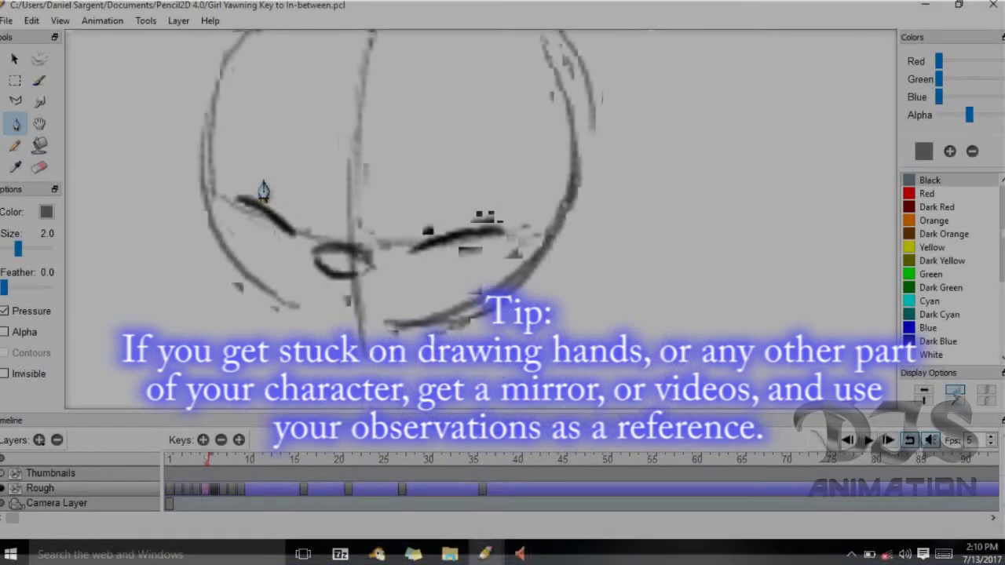
Trim the outer end of the closed eye line left of the nose on frame 5 with the eraser.
key("Left")
key("Right")
key("Left")
scroll(263, 191, "down", 3)
key("e")
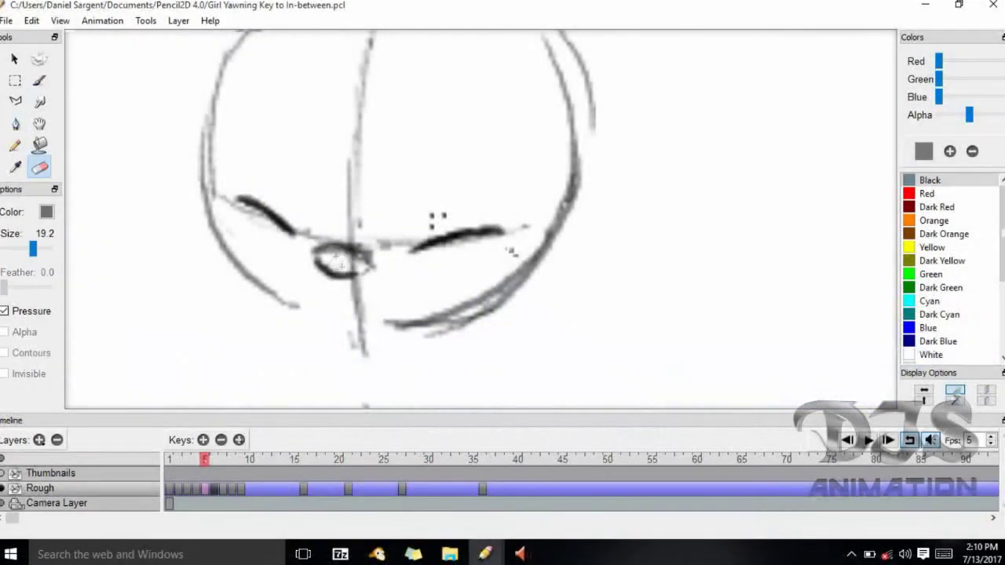
left_click_drag(262, 210, 307, 238)
key("p")
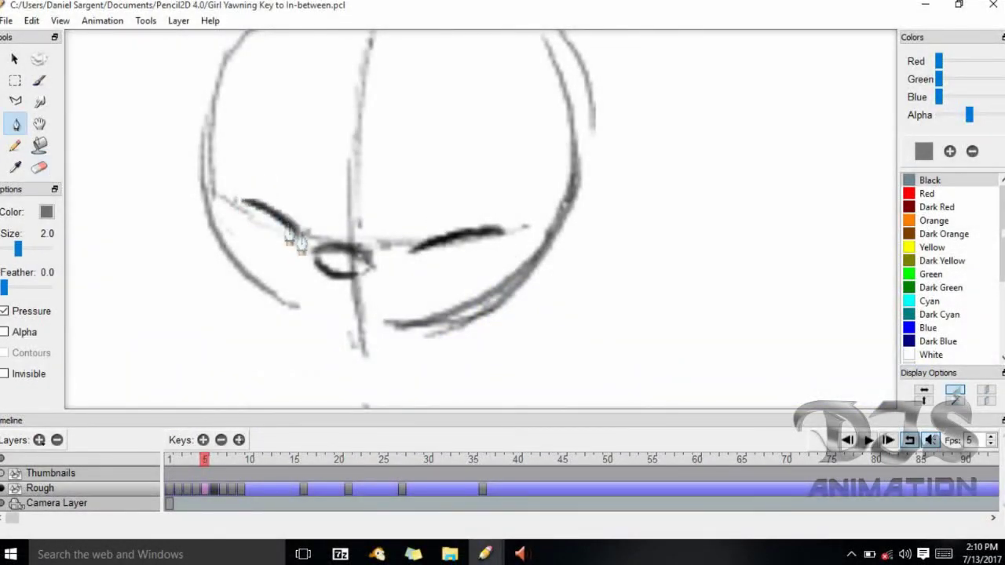
Draw the inner-corner creases of both closed eyes and the eyebrow on the right side of the face on frame 5.
key("Left")
key("Right")
key("Right")
key("Left")
key("Left")
key("Right")
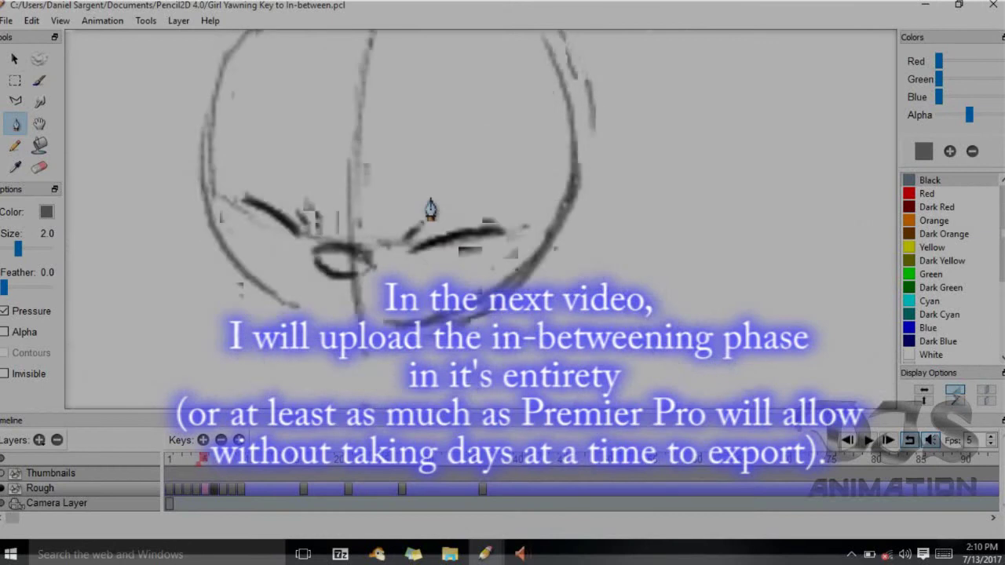
mouse_move(438, 196)
left_mouse_down()
mouse_move(503, 158)
mouse_move(552, 155)
mouse_move(479, 171)
mouse_move(400, 209)
left_mouse_up()
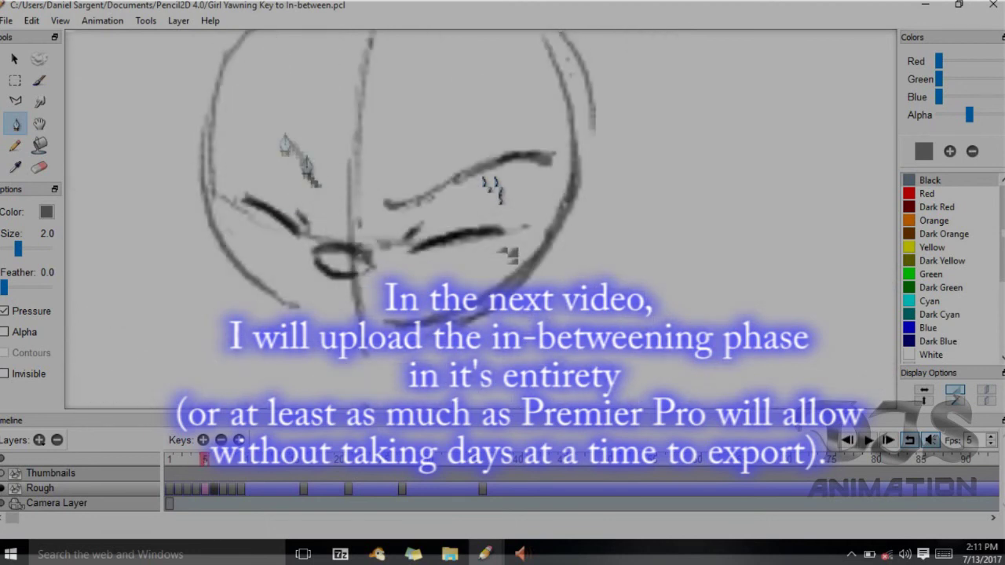
Draw the eyebrow on the left side of the face on frame 5 and compare it with frame 4.
left_click_drag(307, 165, 266, 130)
mouse_move(318, 186)
left_mouse_down()
mouse_move(269, 132)
mouse_move(243, 126)
mouse_move(271, 133)
left_mouse_up()
key("Left")
key("Right")
key("Left")
key("Left")
key("Right")
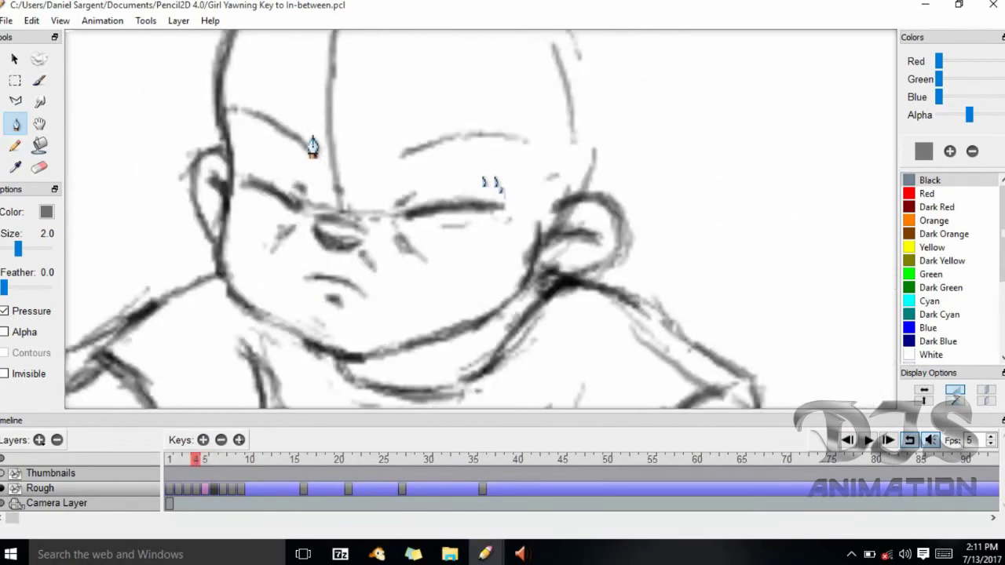
Erase the right edge of the nose on frame 5 after comparing it with the neighbouring drawing.
key("period")
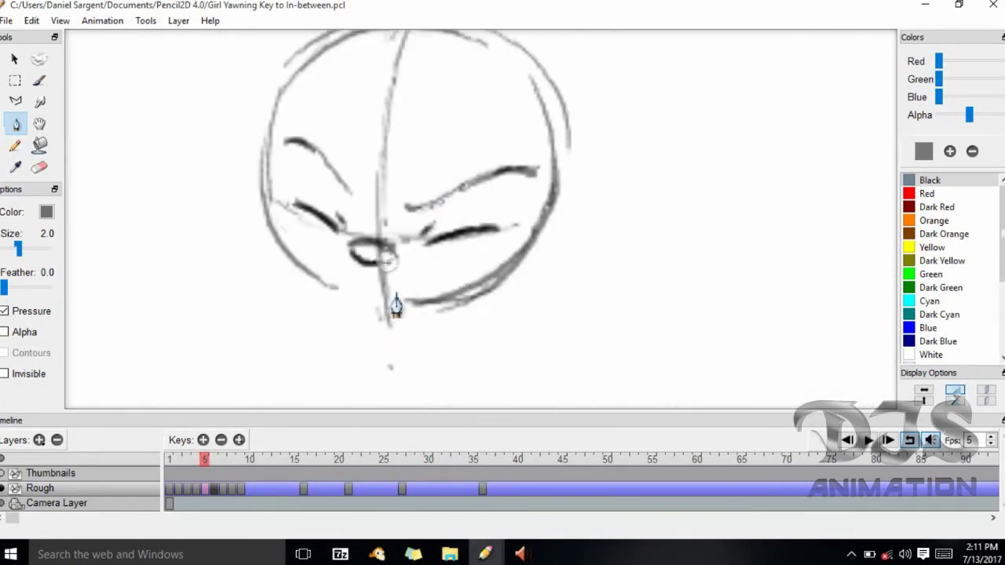
key("comma")
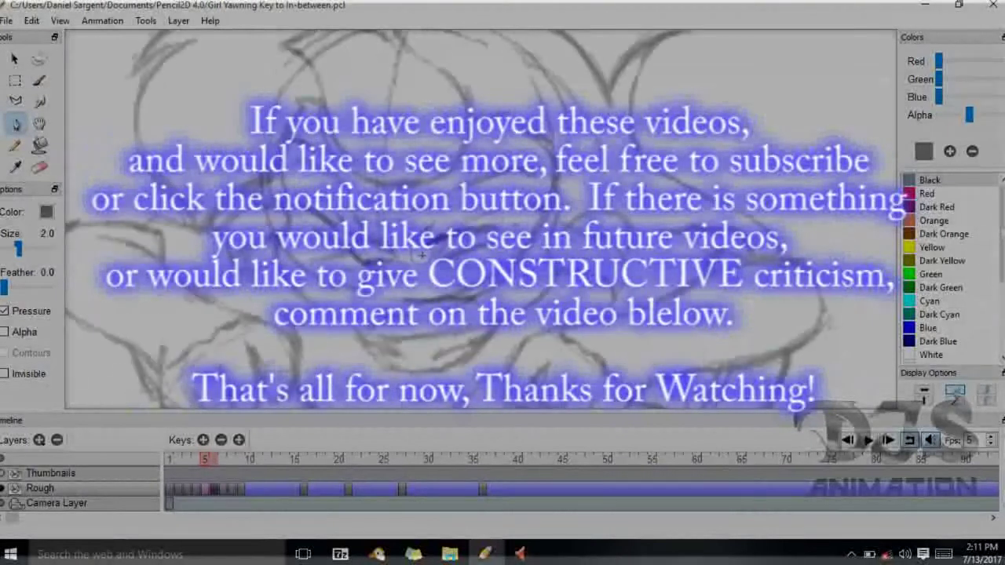
key("period")
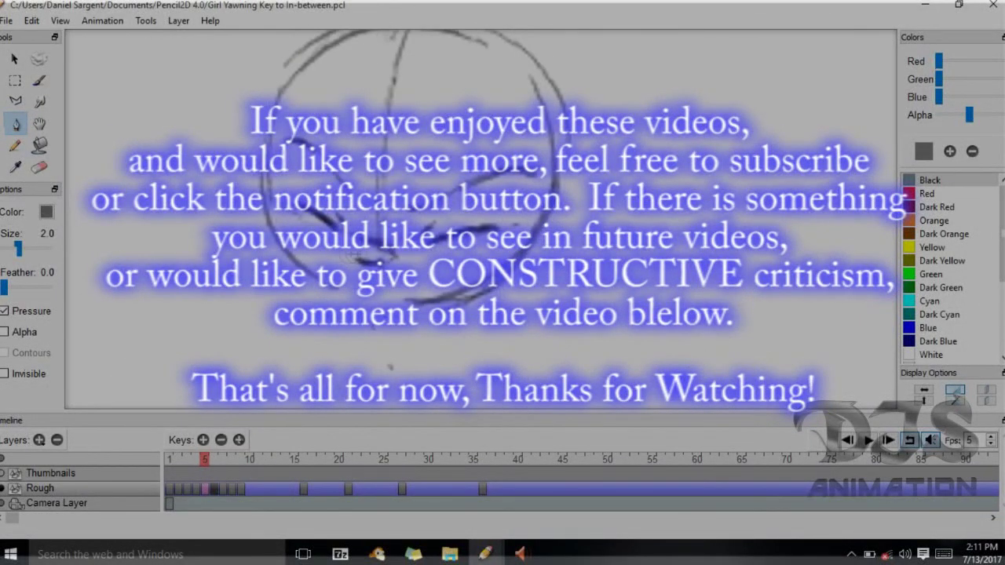
key("e")
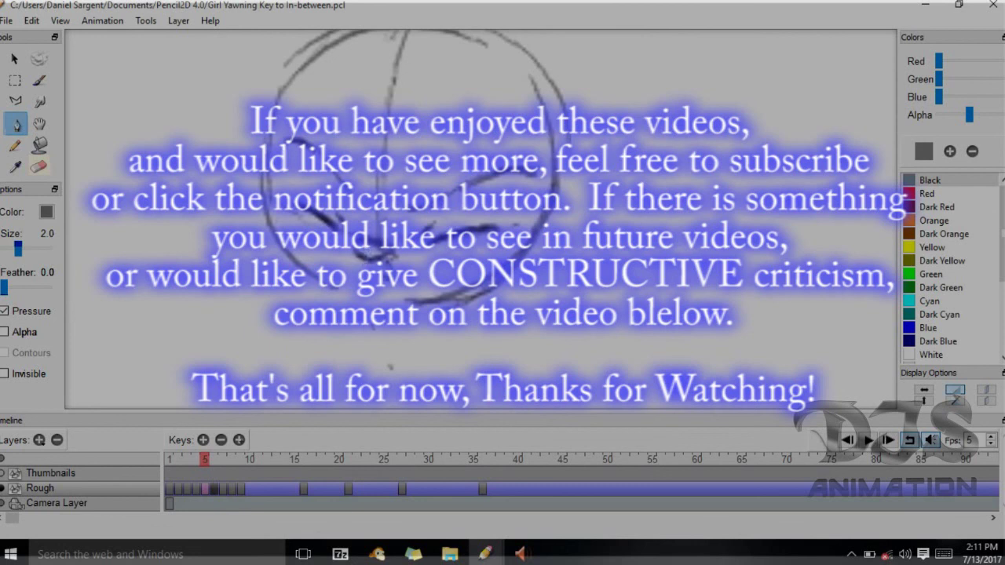
key("e")
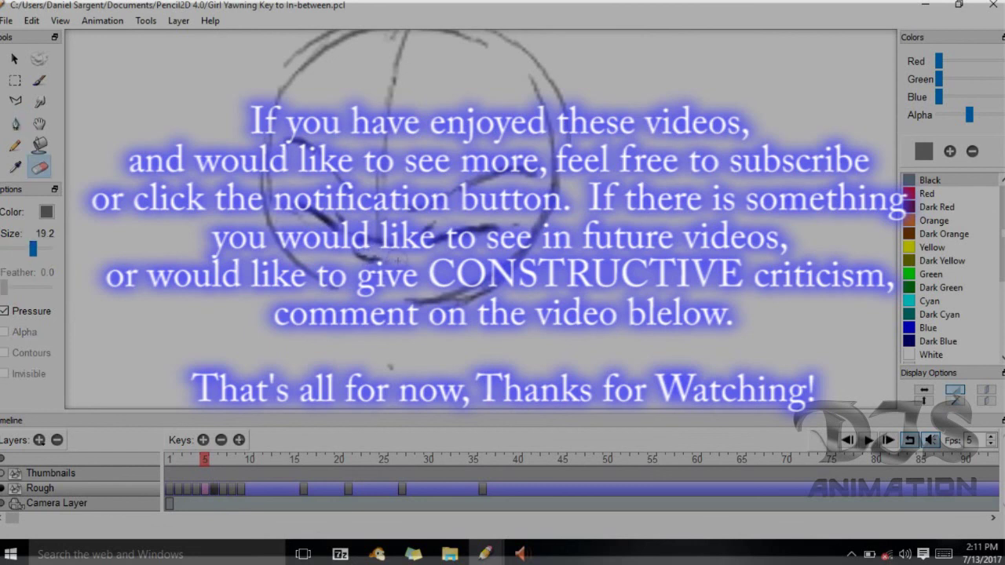
key("p")
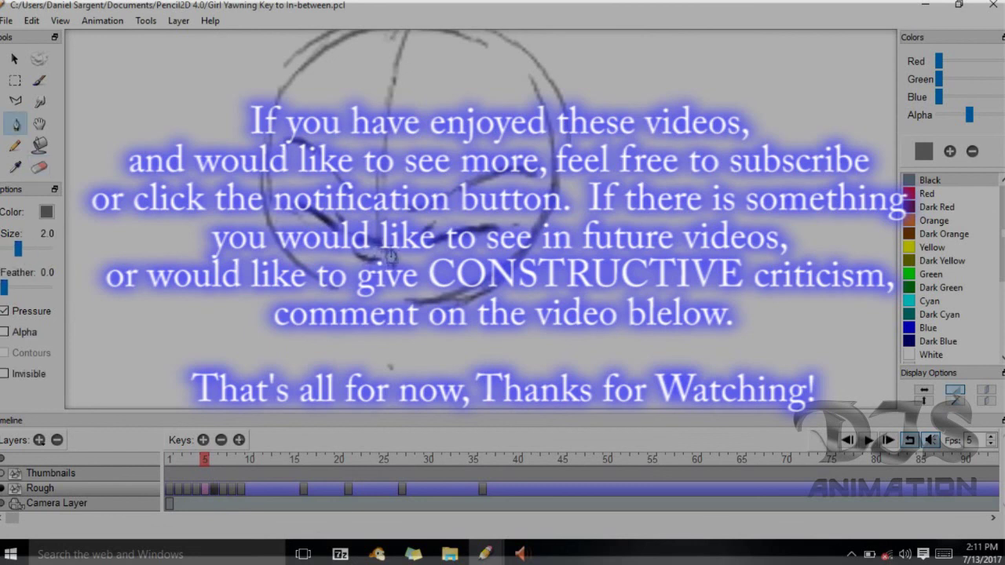